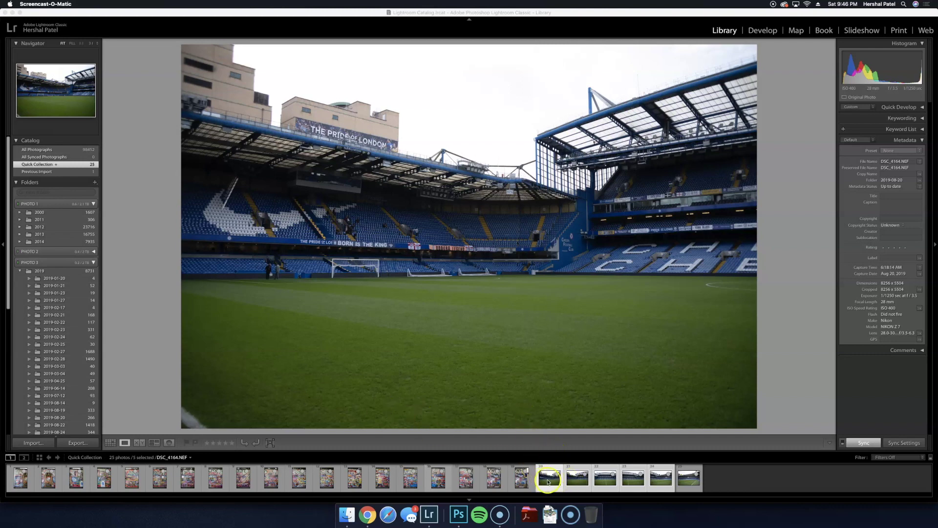
Remove the sixth stadium shot from the Quick Collection and start previewing the stadium frames.
left_click(693, 475)
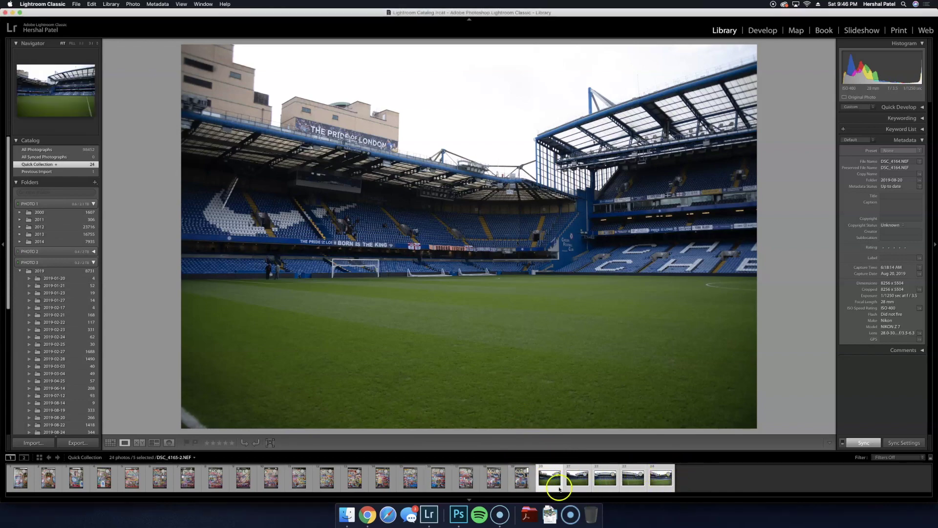
left_click(723, 473)
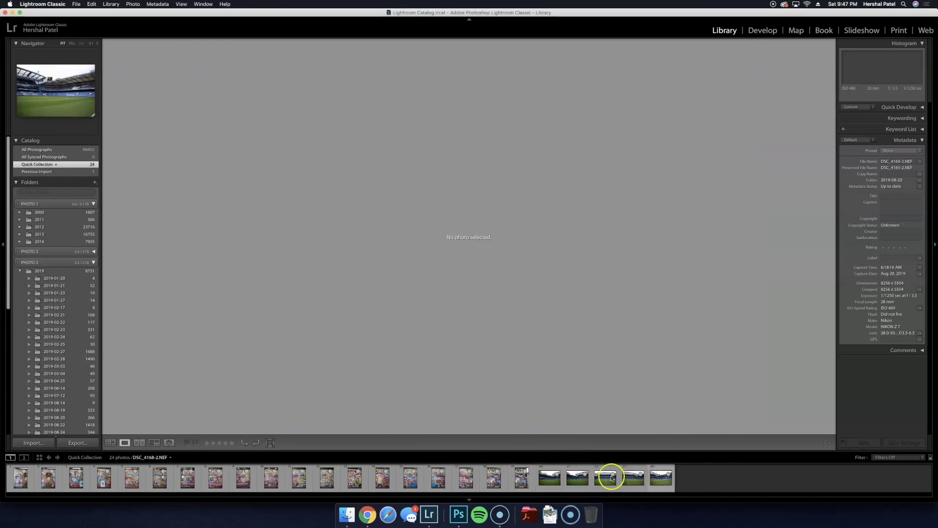
left_click(576, 479)
left_click(602, 480)
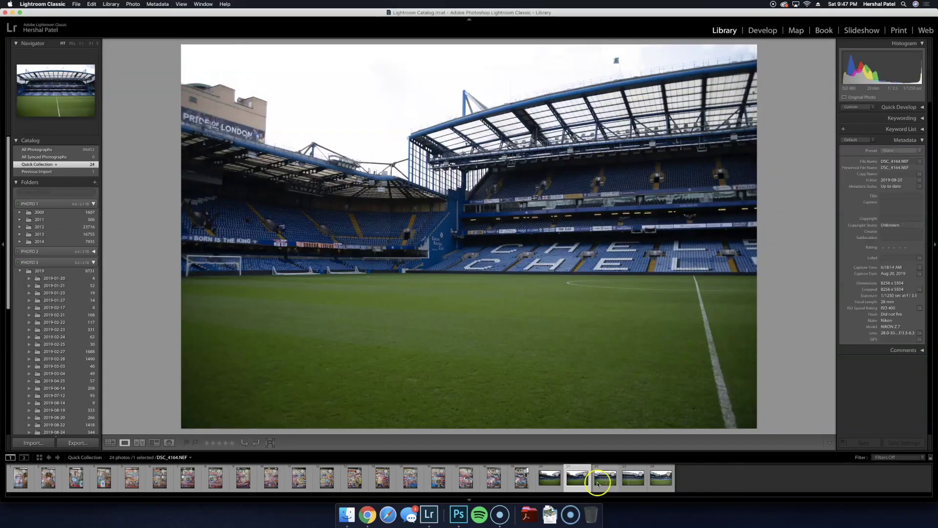
left_click(605, 483)
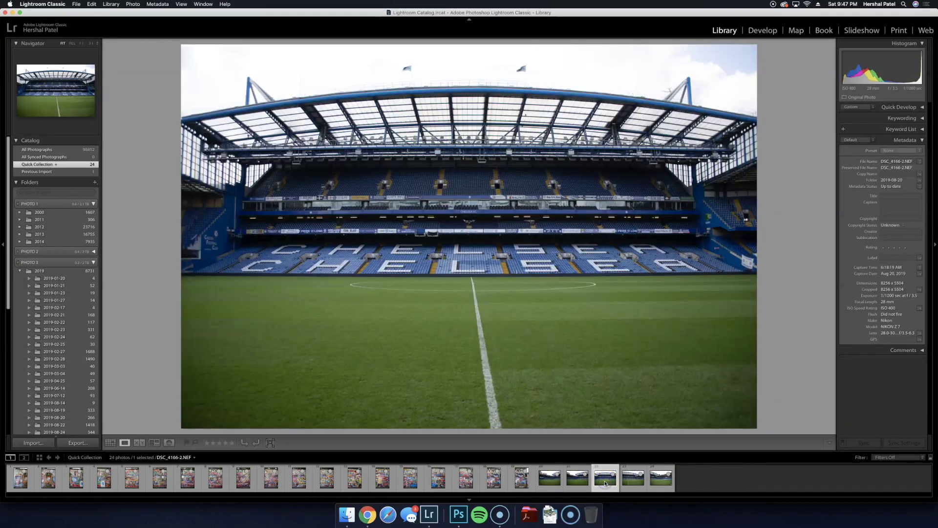
Browse back and forth through the stadium frames, including DSC_4167-2 and DSC_4165-2.
left_click(549, 481)
left_click(576, 482)
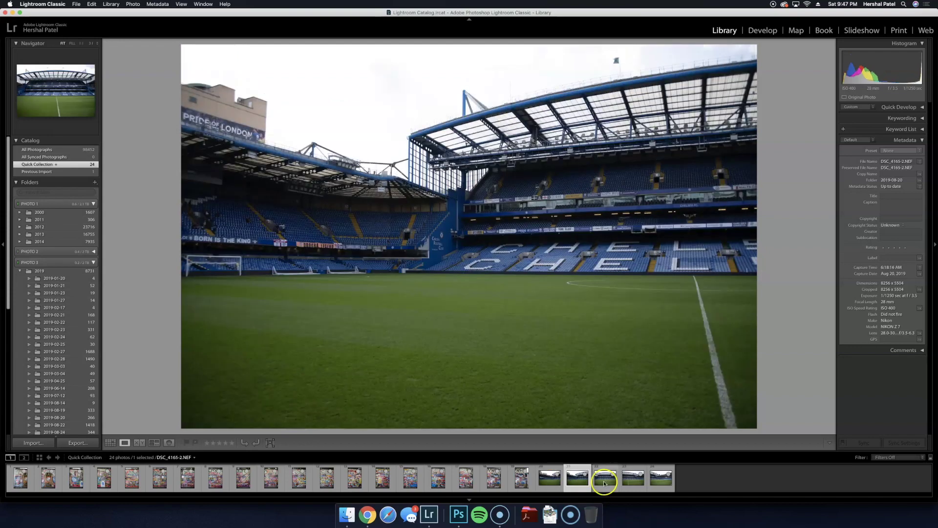
left_click(603, 480)
left_click(637, 482)
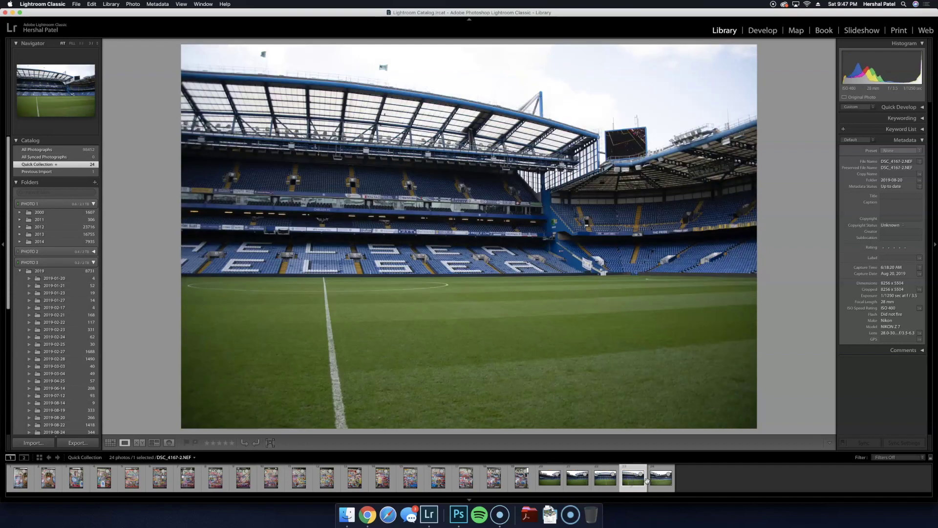
left_click(661, 480)
left_click(566, 482)
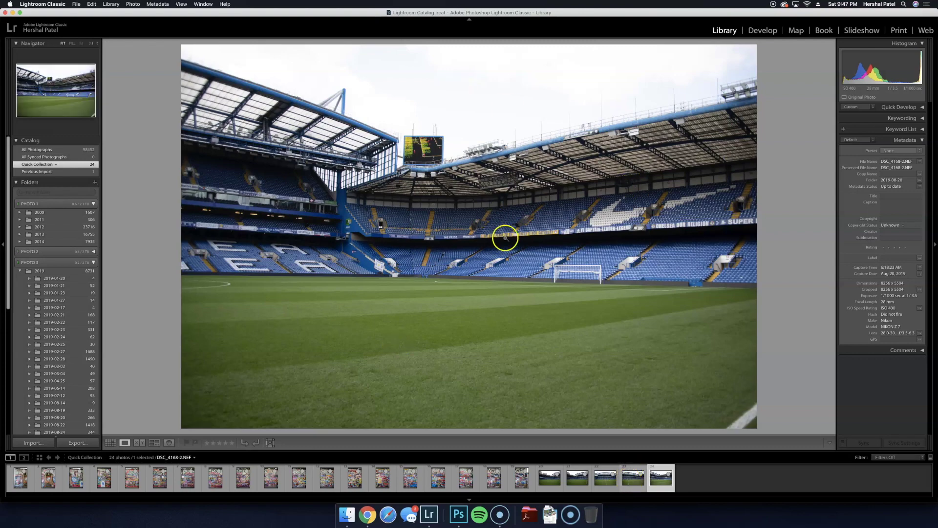
Review frames DSC_4167-2, DSC_4166-2, DSC_4165-2, DSC_4164 and finally DSC_4168-2.
left_click(634, 475)
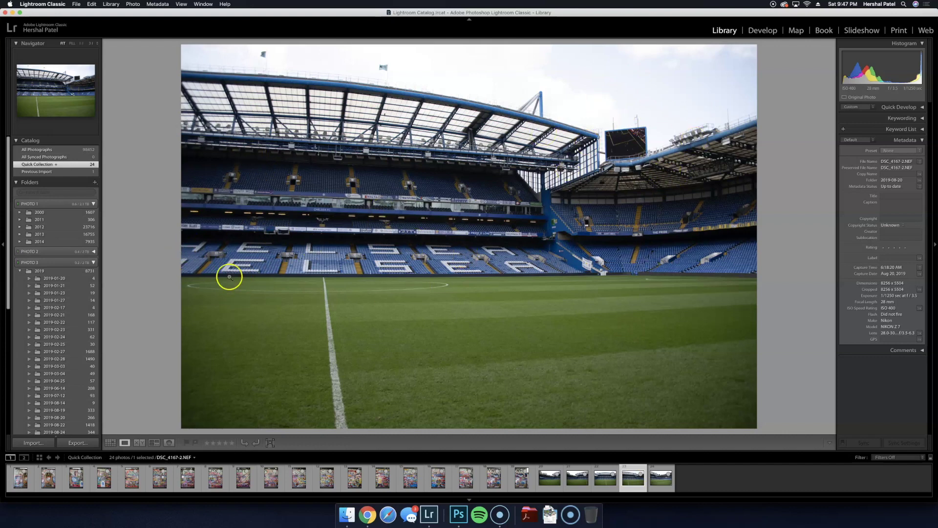
left_click(603, 485)
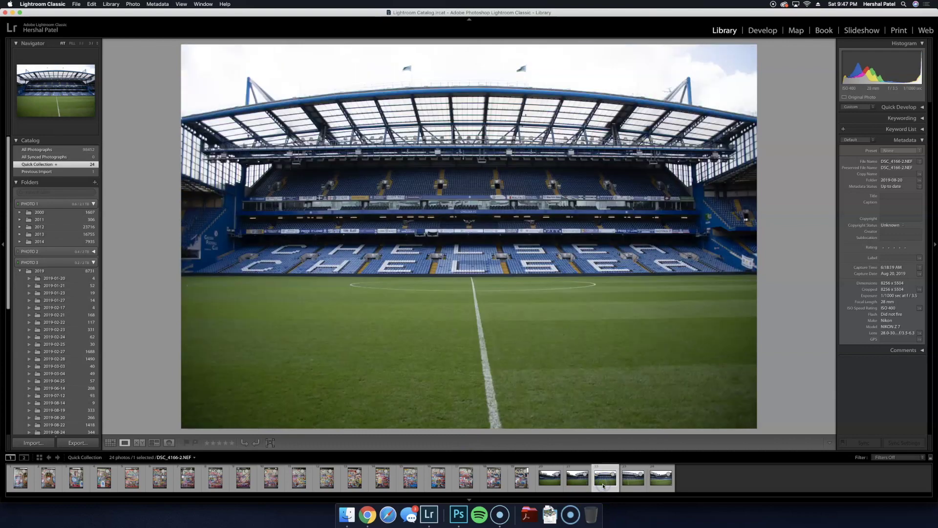
left_click(574, 484)
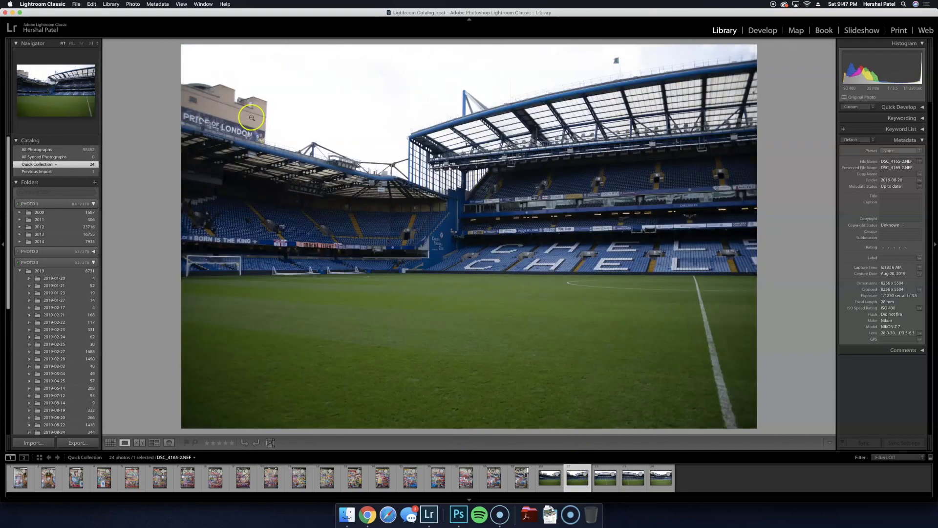
left_click(544, 476)
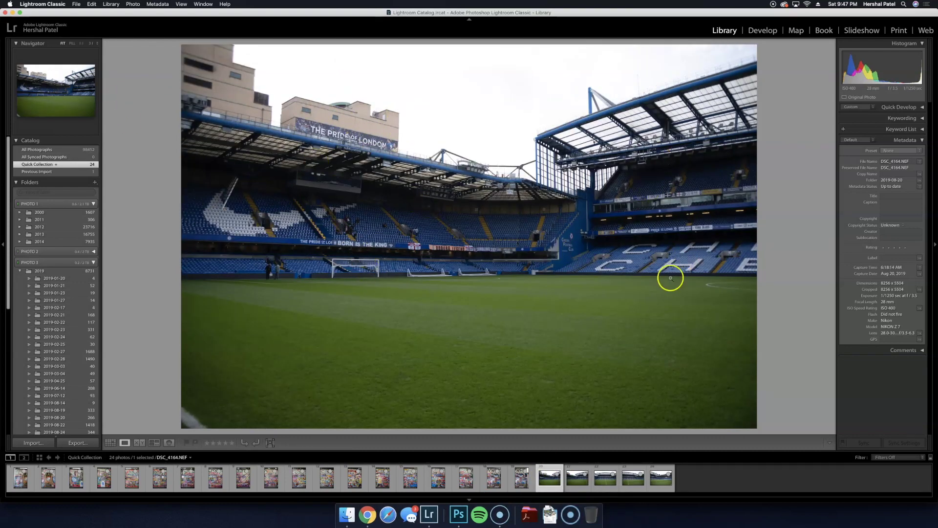
left_click(579, 477)
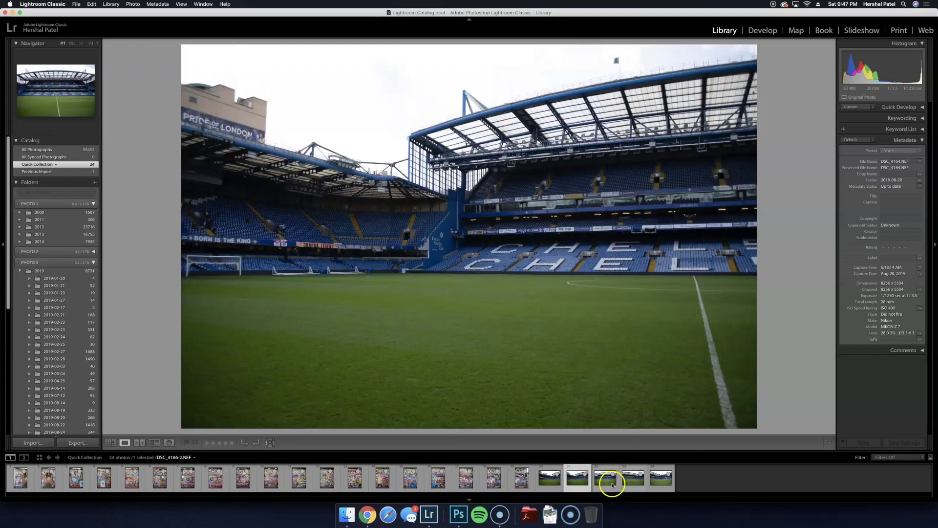
left_click(624, 482)
left_click(660, 481)
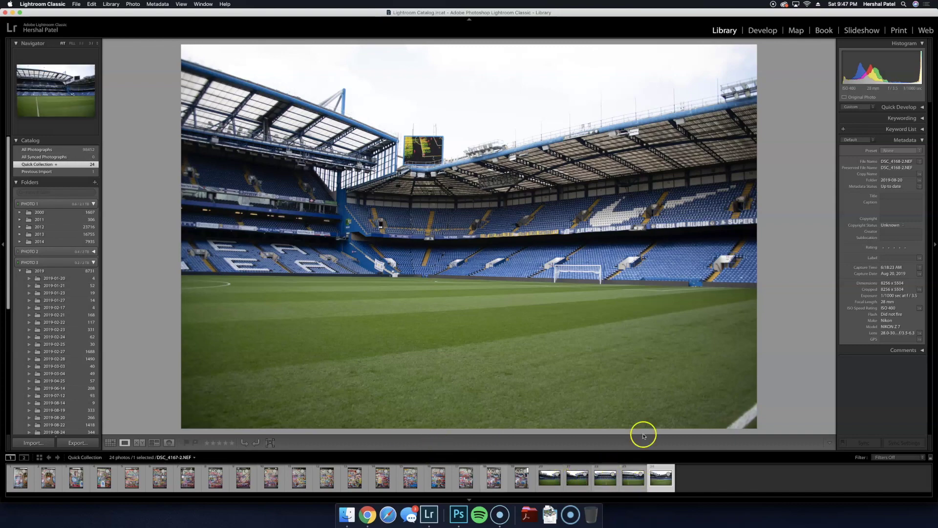
Go back to DSC_4164 and zoom and pan across the stands to check detail.
left_click(643, 490)
left_click(607, 479)
left_click(578, 478)
key("Left")
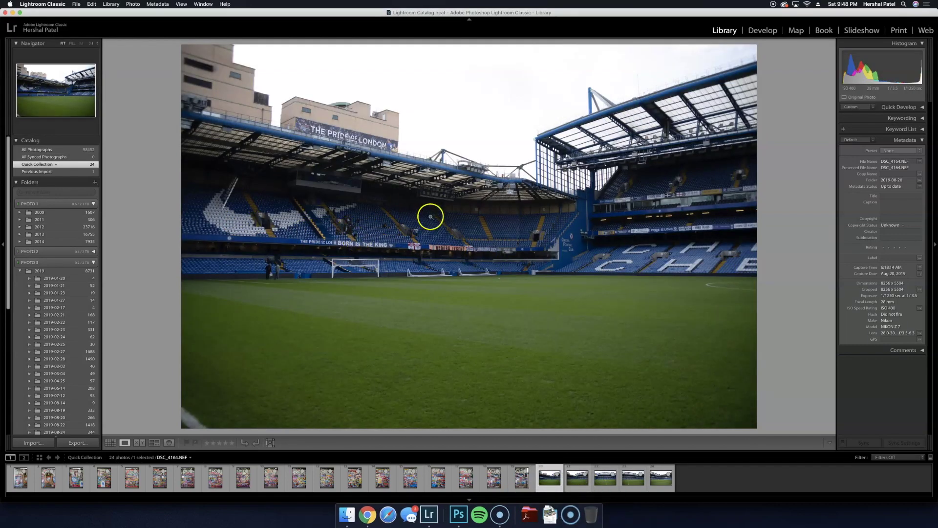
left_click_drag(550, 241, 427, 242)
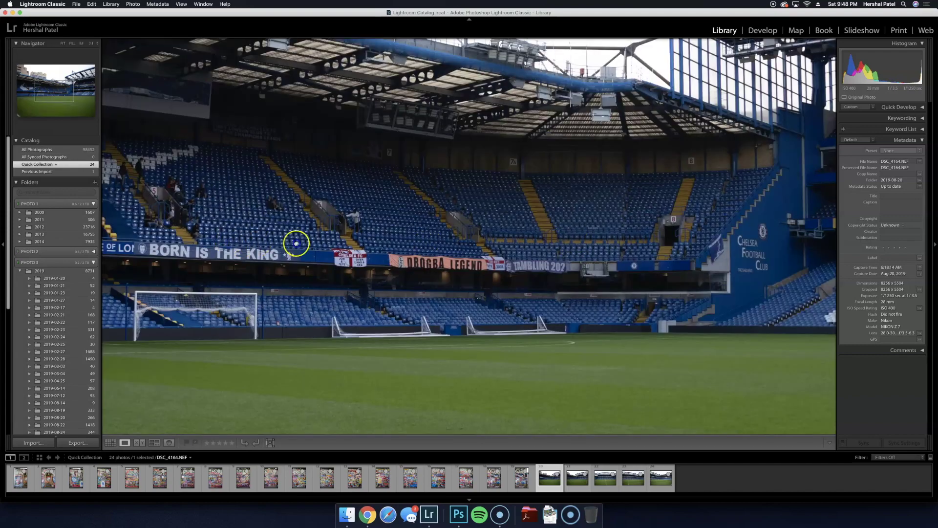
left_click_drag(295, 244, 367, 182)
left_click_drag(505, 212, 407, 210)
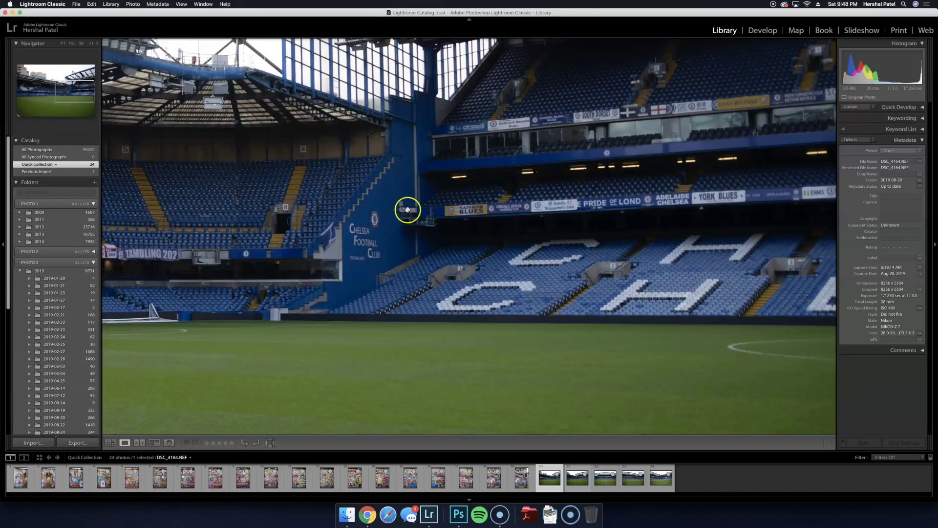
left_click(686, 194)
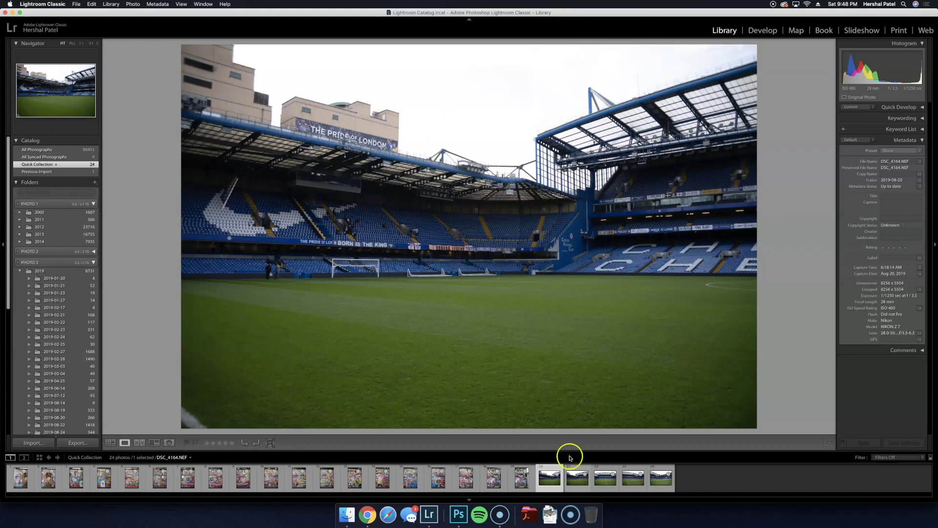
Select all five stadium frames together and bring up their actions to hand them to Photoshop.
left_click(578, 477)
key("Right")
key("Right")
key("Right")
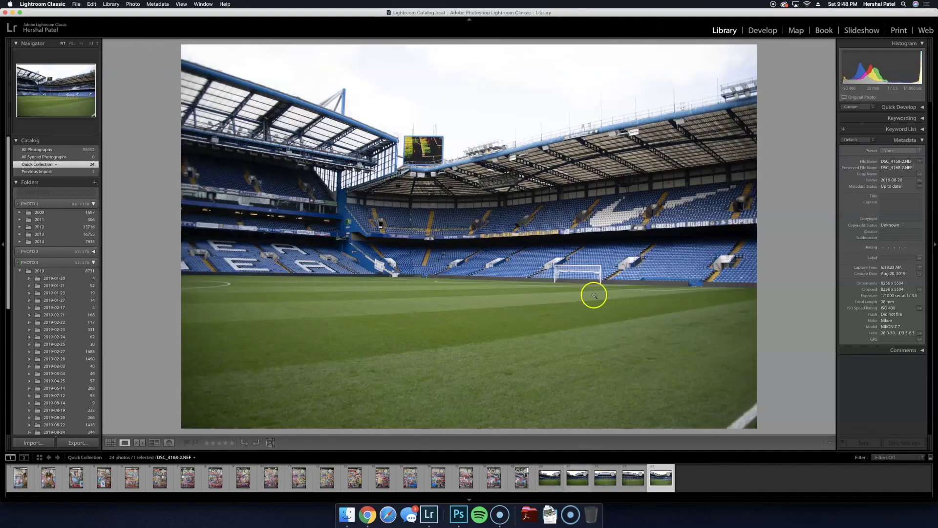
left_click(554, 478, "shift")
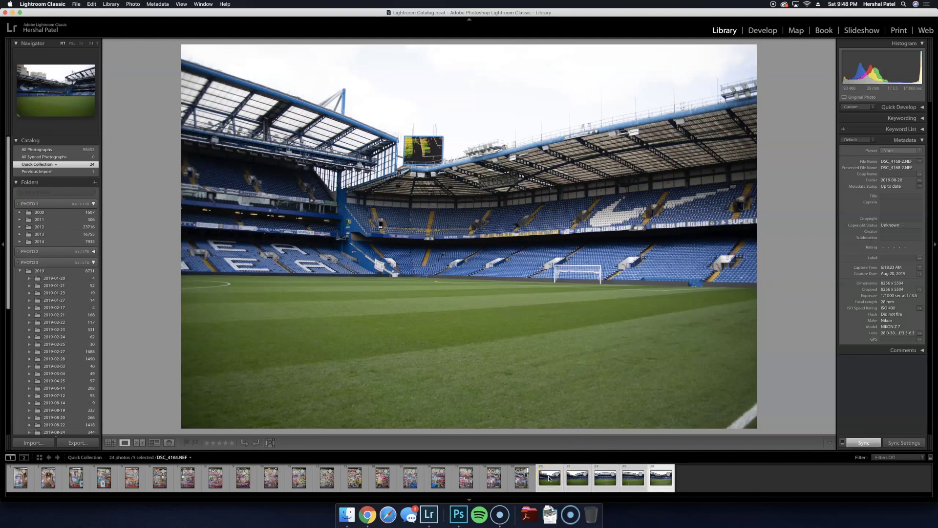
right_click(549, 478)
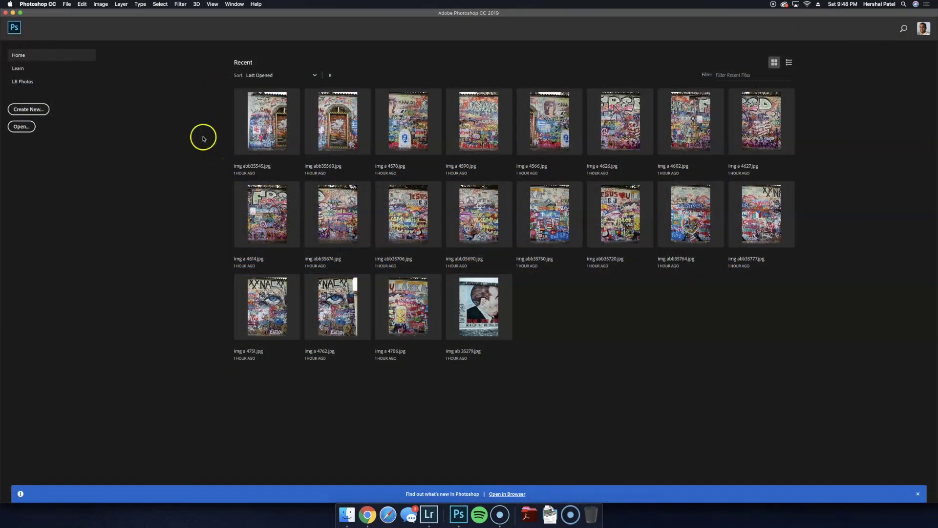
Start a Photomerge panorama and add the five DSC_416x stadium photos.
left_click(67, 4)
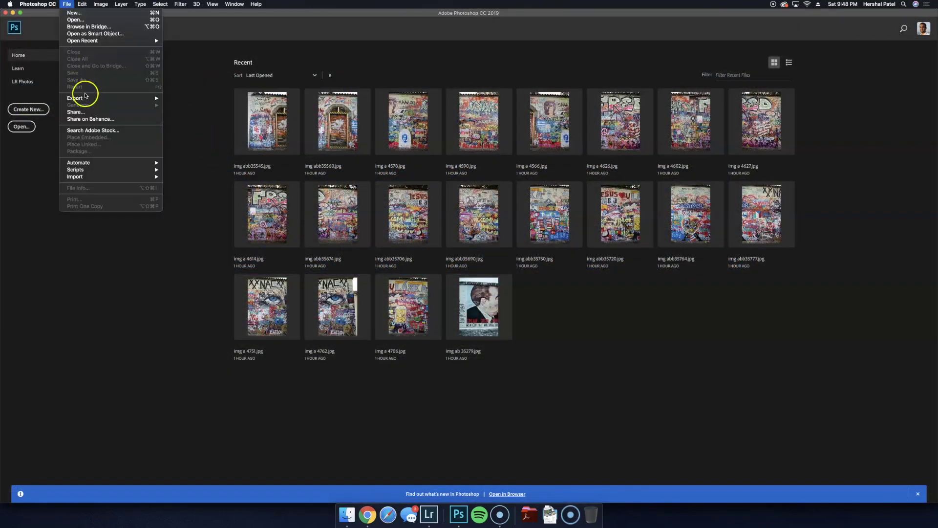
left_click(67, 4)
left_click(67, 4)
mouse_move(96, 161)
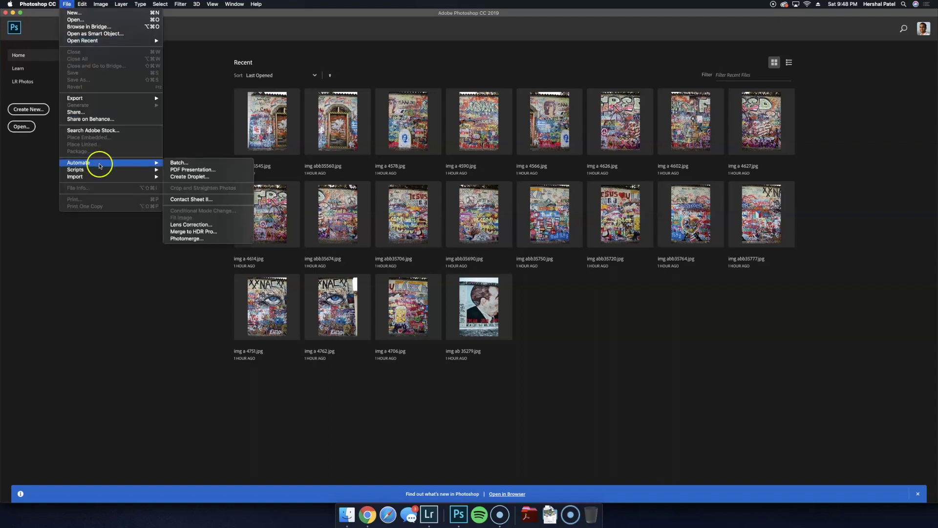
left_click(190, 240)
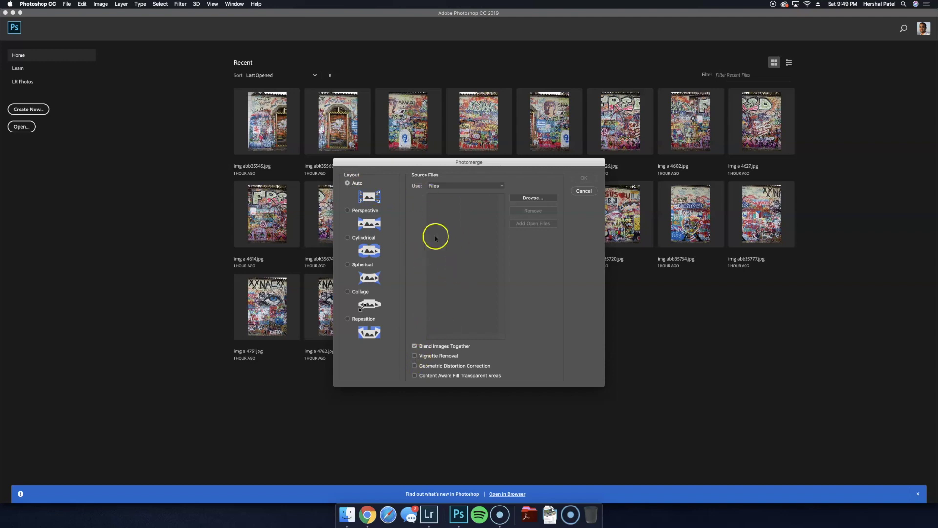
left_click(522, 199)
key("super+a")
left_click(573, 332)
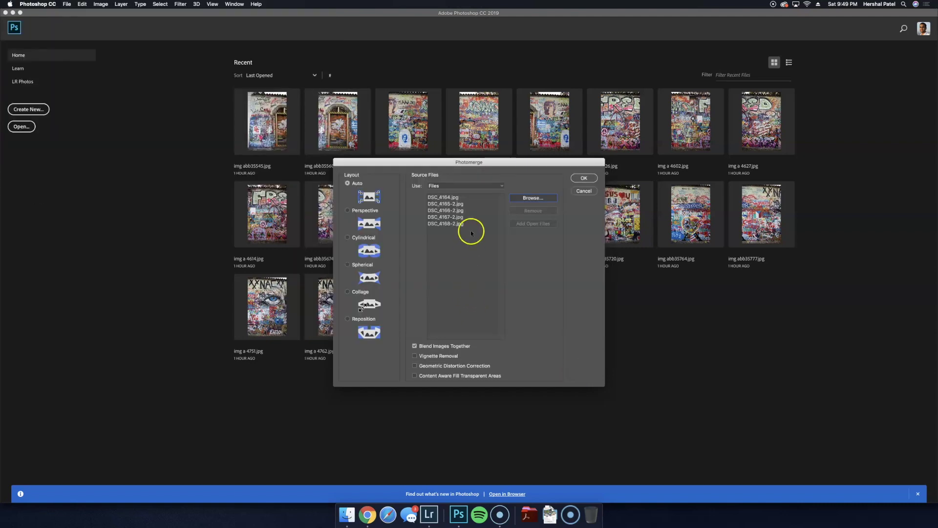
Enable Vignette Removal and Geometric Distortion Correction and run the merge.
left_click(415, 355)
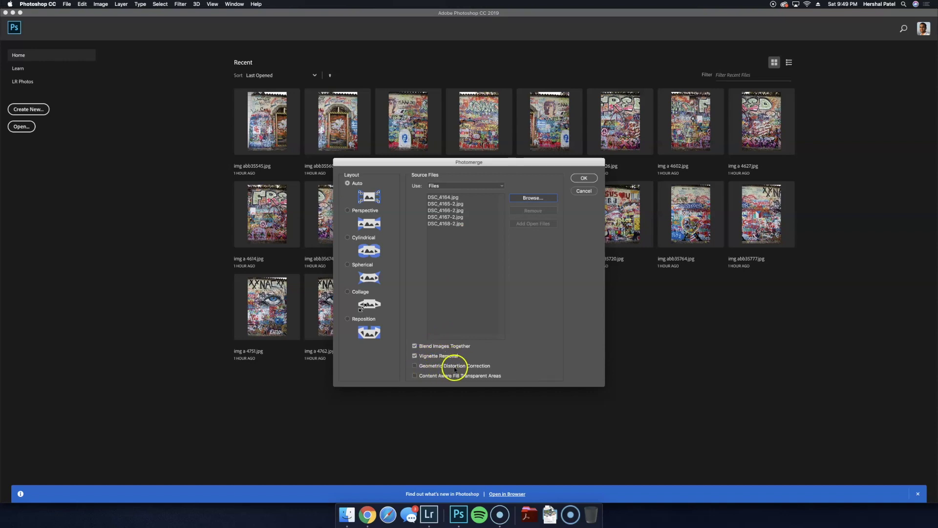
left_click(478, 368)
left_click(578, 179)
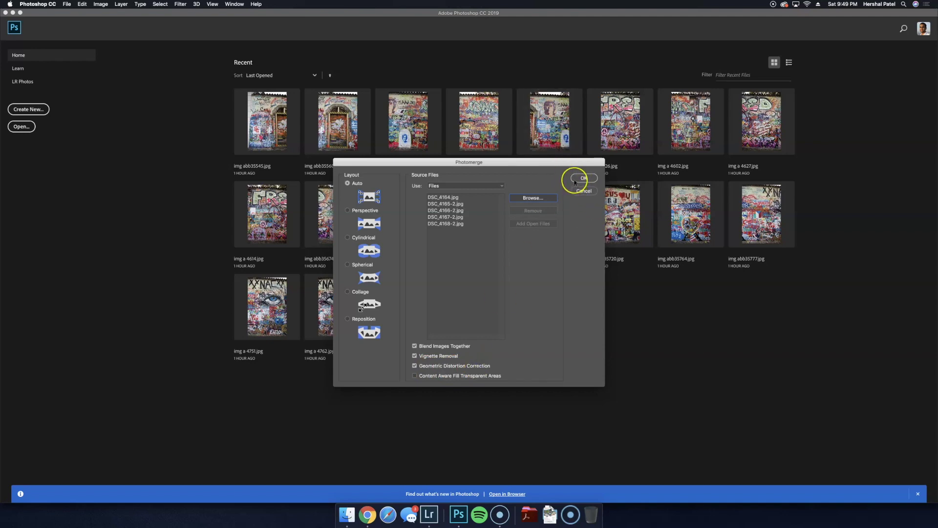
left_click(583, 178)
left_click(587, 179)
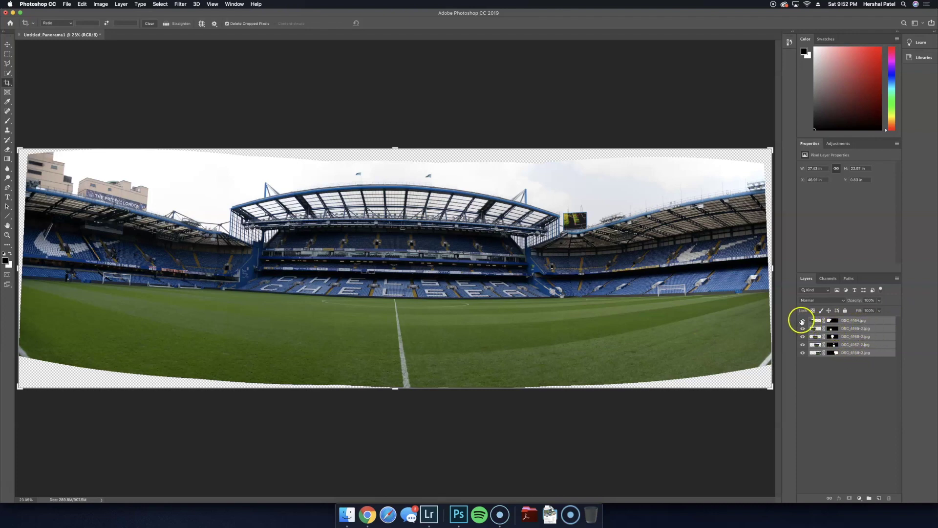
left_click(801, 320)
left_click(801, 320)
left_click(802, 321)
left_click(803, 331)
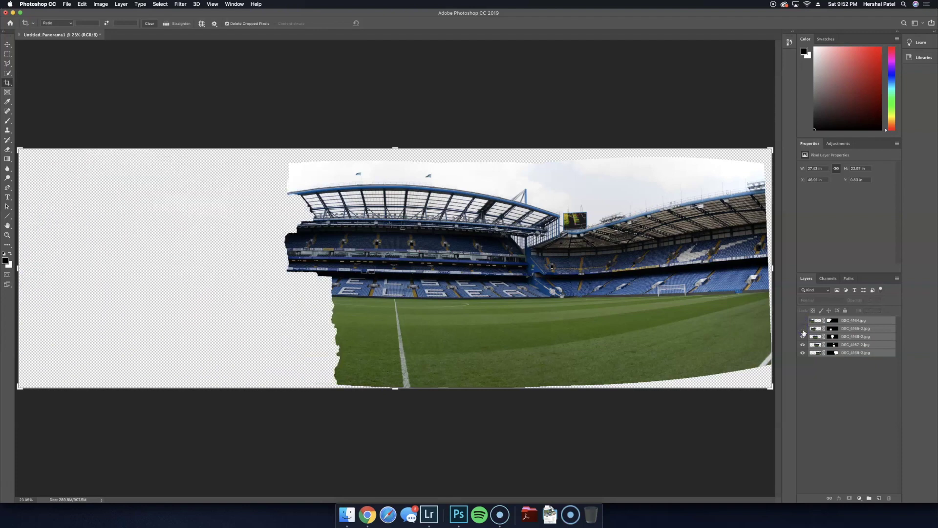
left_click(802, 337)
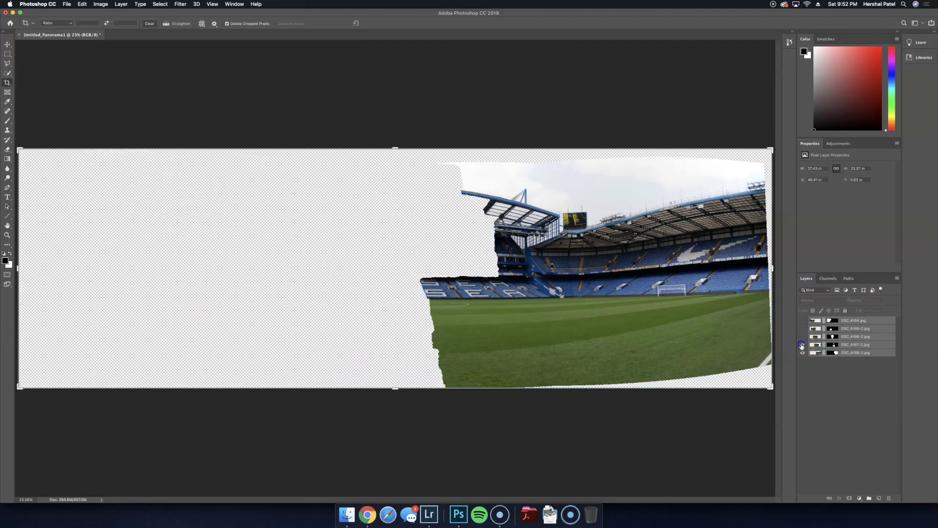
left_click(802, 344)
left_click(801, 351)
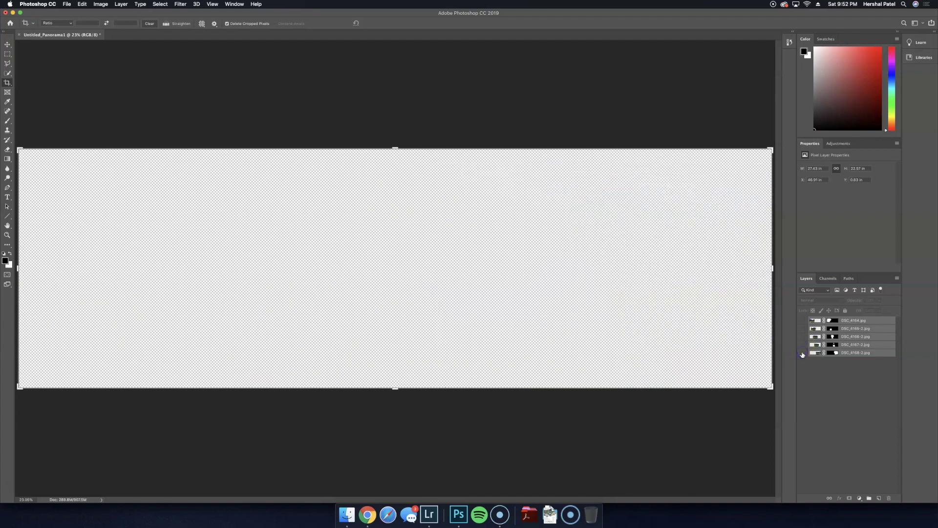
left_click(801, 352)
left_click(803, 344)
left_click(802, 336)
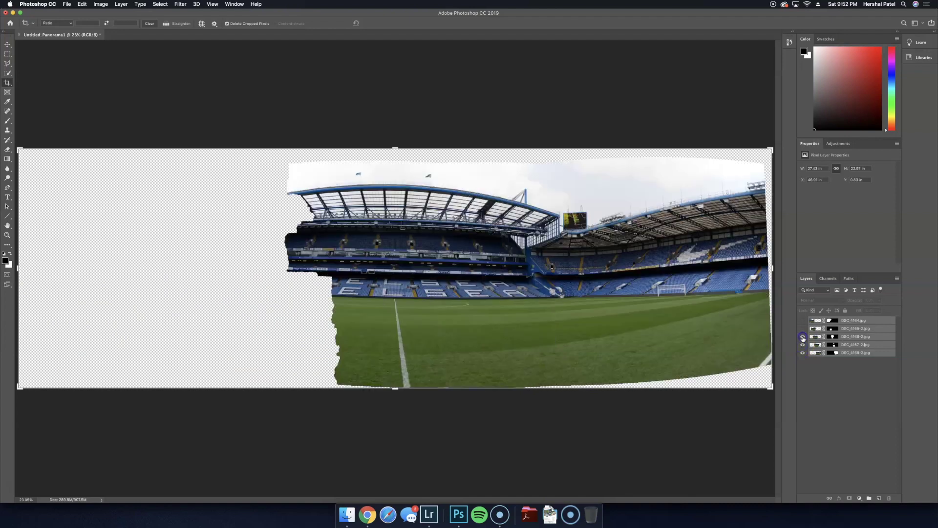
left_click(801, 329)
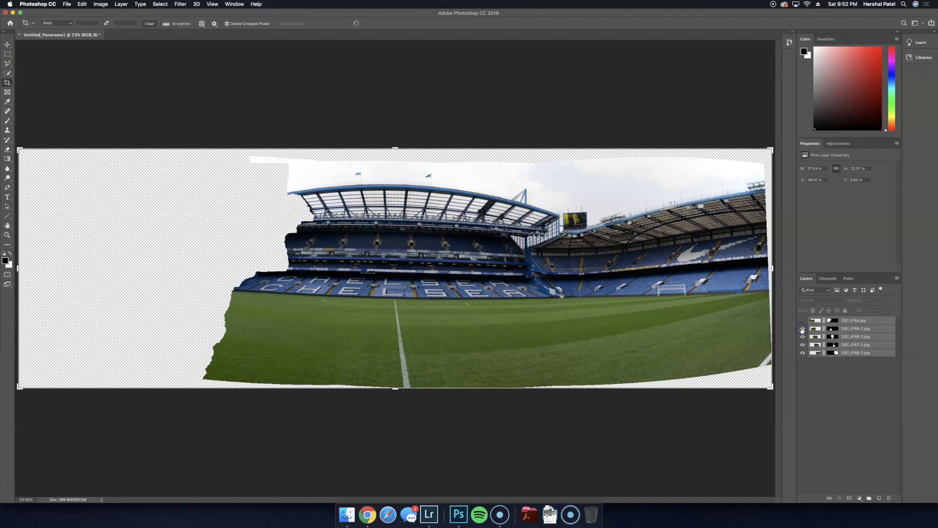
left_click(802, 320)
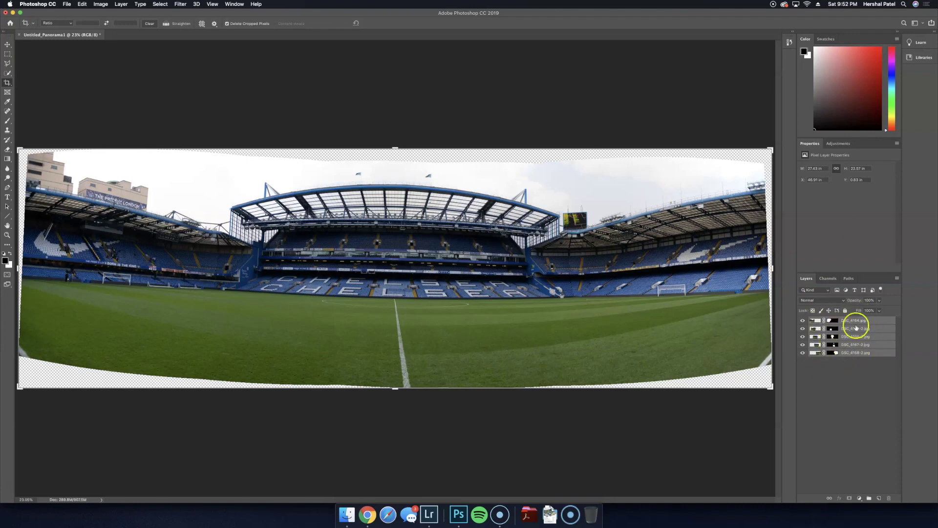
Use Merge Layers on the five selected panorama layers to form one DSC_4164.jpg layer.
right_click(869, 332)
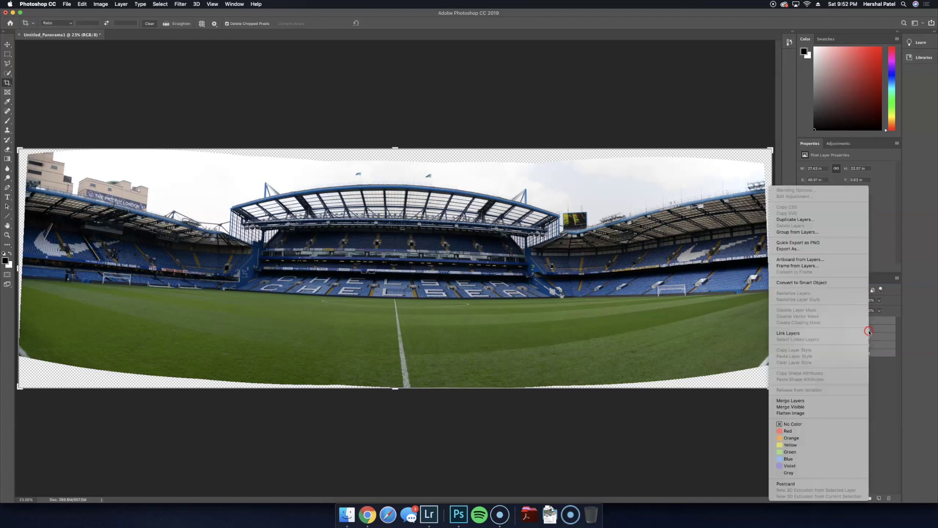
left_click(827, 402)
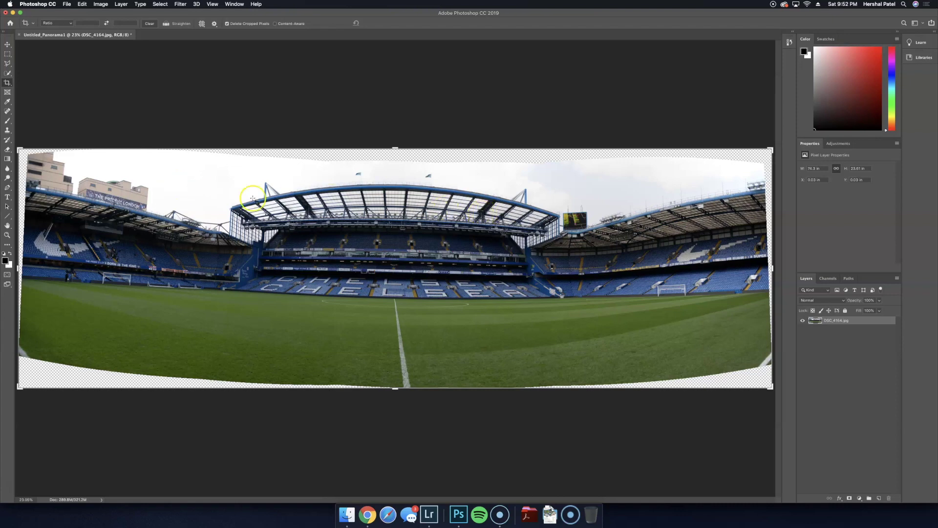
Draw a horizontal line across the full panorama and nudge it down onto the roofline.
left_click(7, 218)
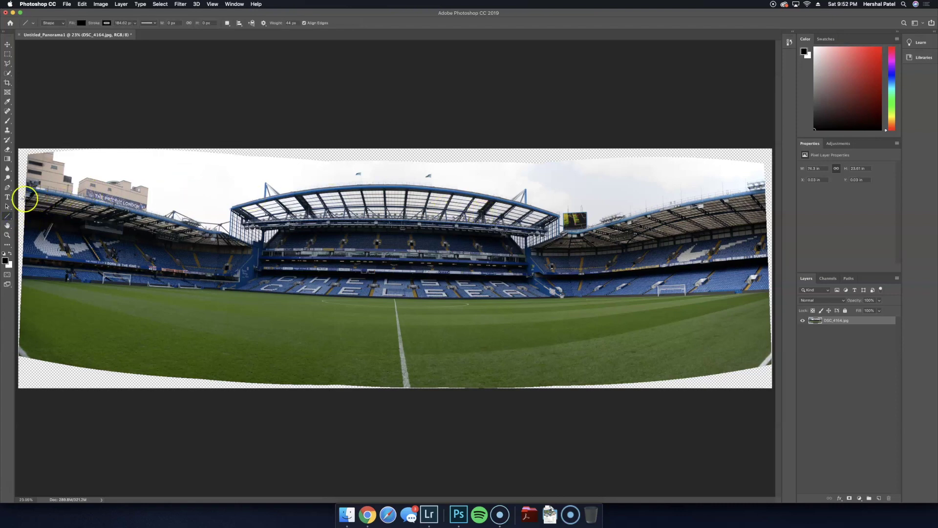
left_click_drag(24, 199, 770, 201)
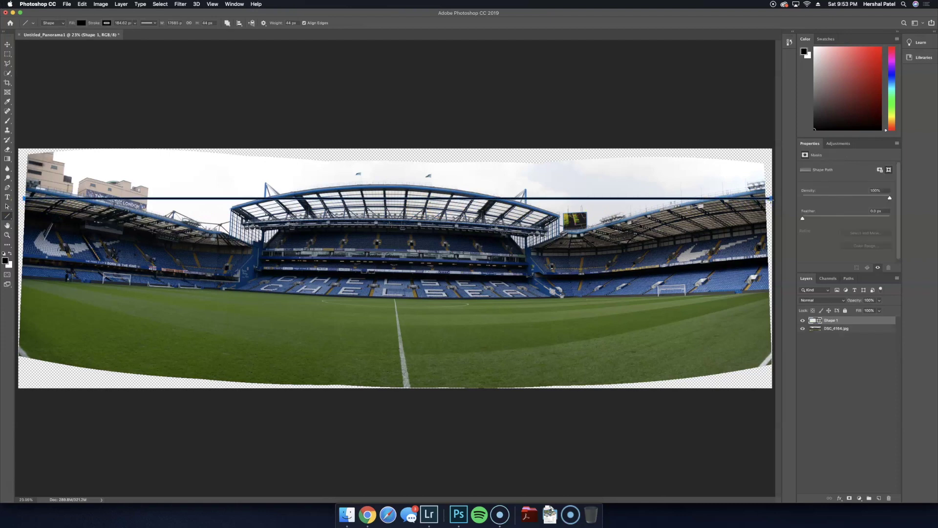
left_click(7, 45)
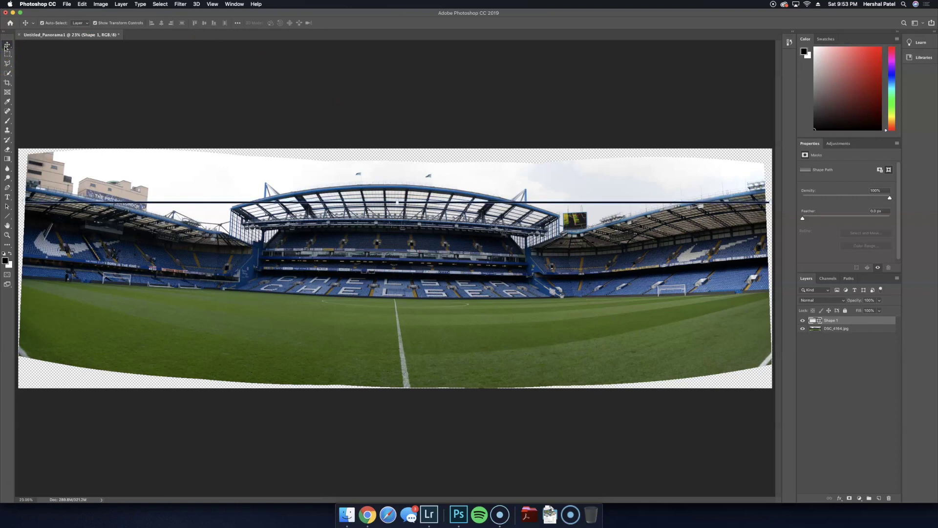
key("shift+Down")
key("shift+Down")
key("shift+Down")
key("shift+Down")
key("shift+Down")
key("shift+Down")
key("shift+Down")
key("shift+Down")
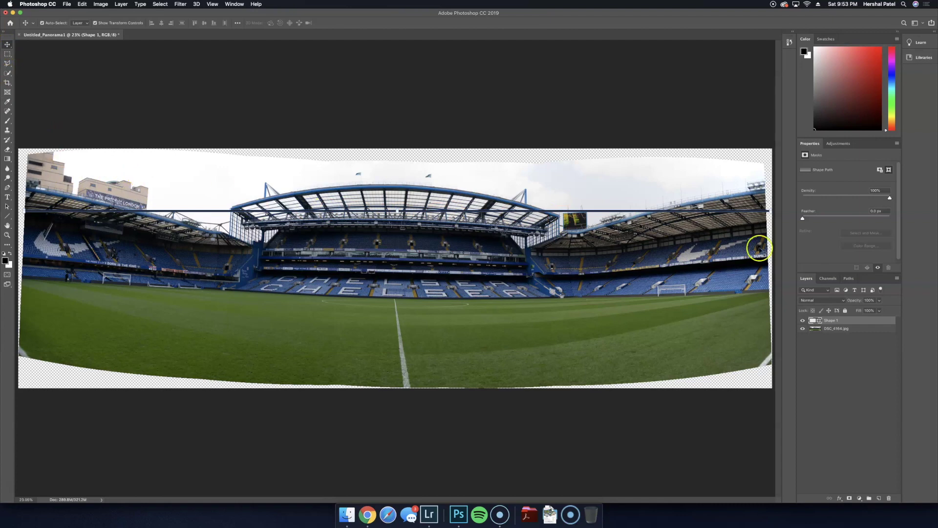
left_click(813, 332)
Rotate the DSC_4164.jpg layer about -0.3° from its corner, nudge it level and commit.
left_click_drag(814, 335, 834, 330)
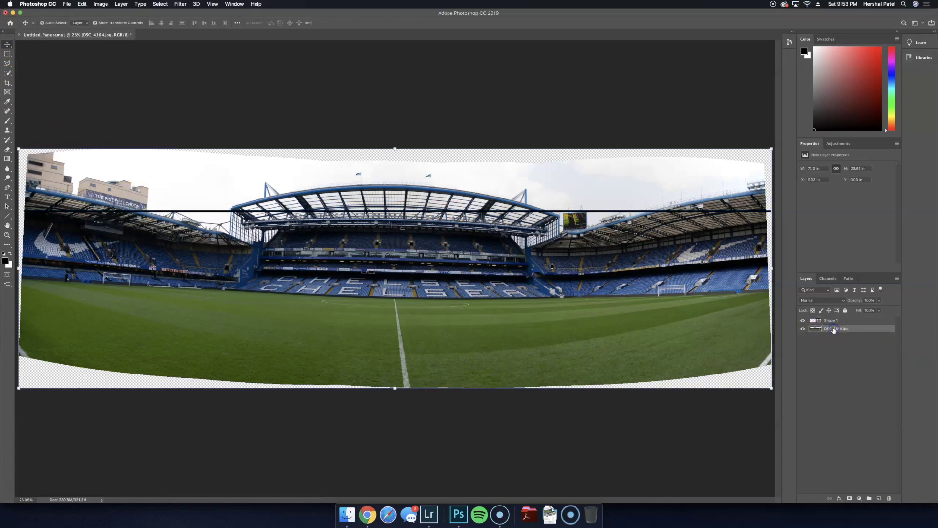
left_click(623, 299)
key("super+t")
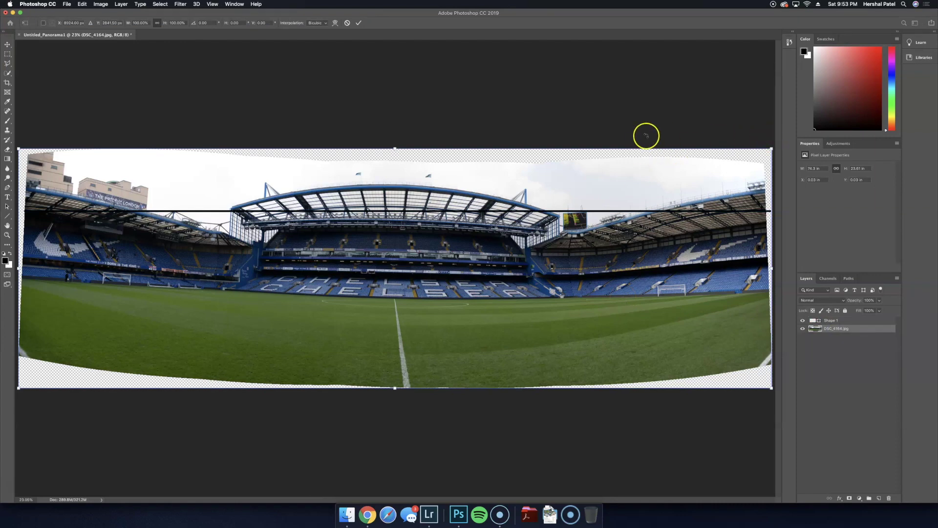
key("Escape")
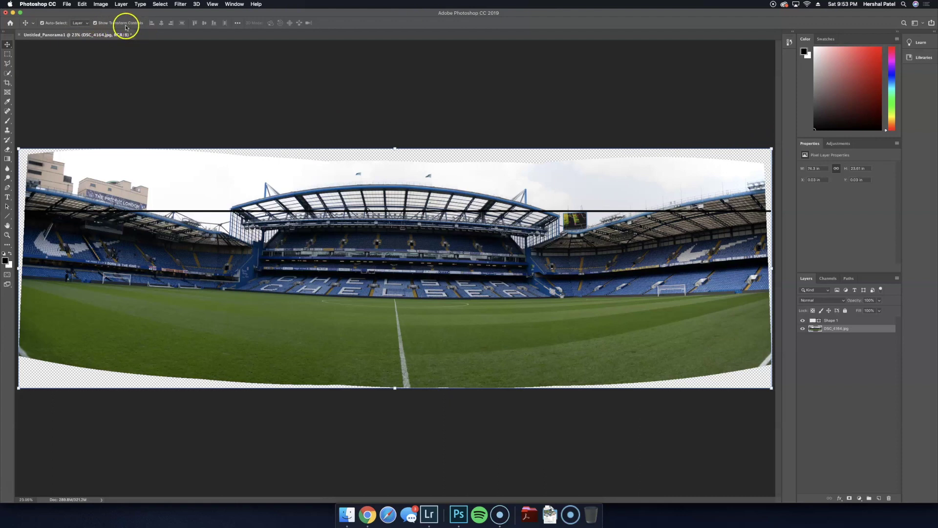
left_click(124, 25)
left_click(773, 145)
left_click_drag(772, 144, 769, 136)
key("shift+Up")
key("shift+Up")
key("shift+Up")
key("shift+Up")
key("shift+Up")
key("shift+Up")
key("shift+Up")
key("shift+Up")
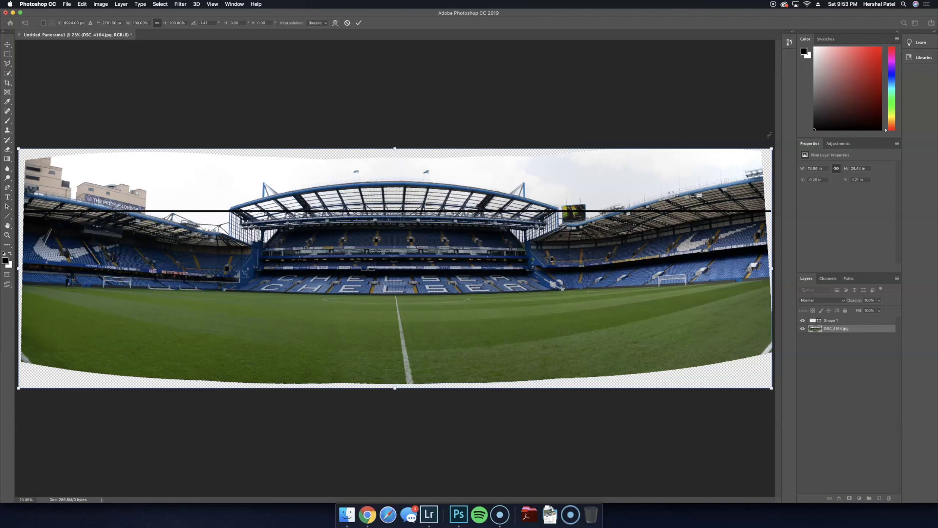
key("Return")
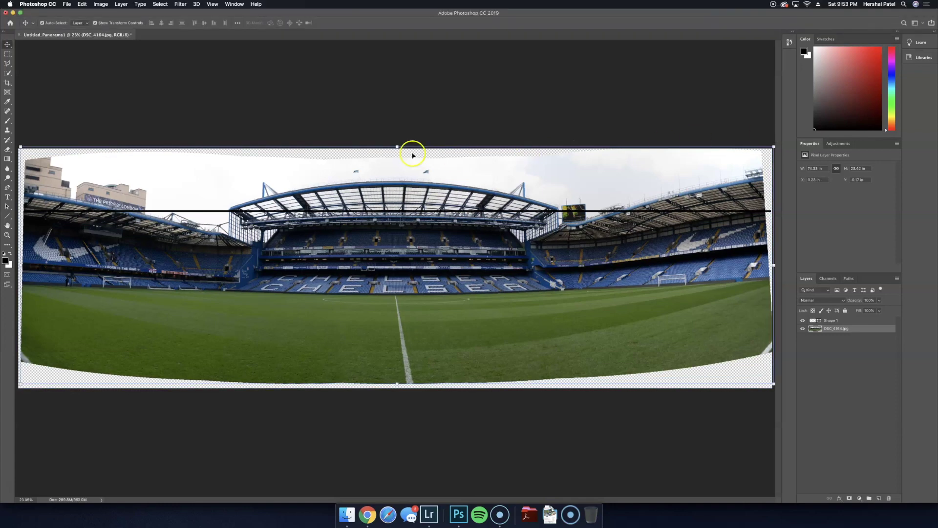
key("shift+Down")
key("shift+Down")
key("shift+Down")
key("shift+Down")
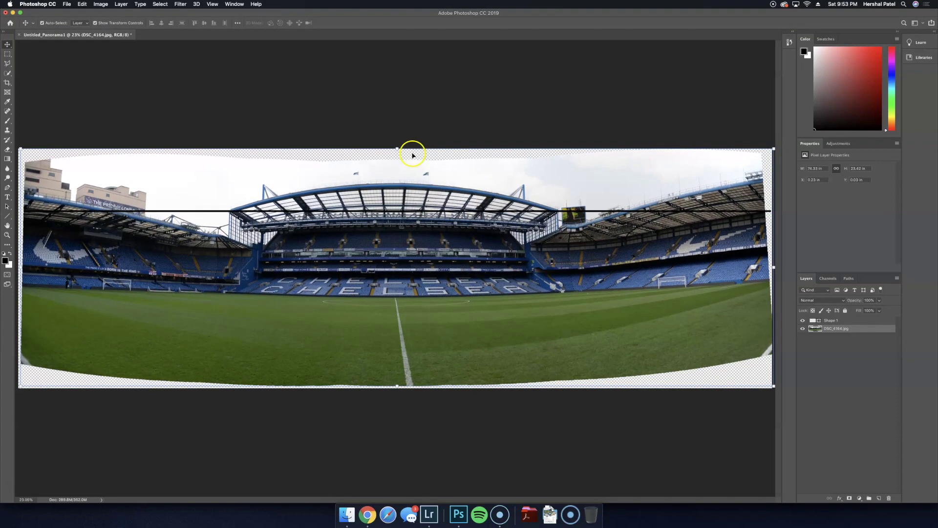
key("shift+Down")
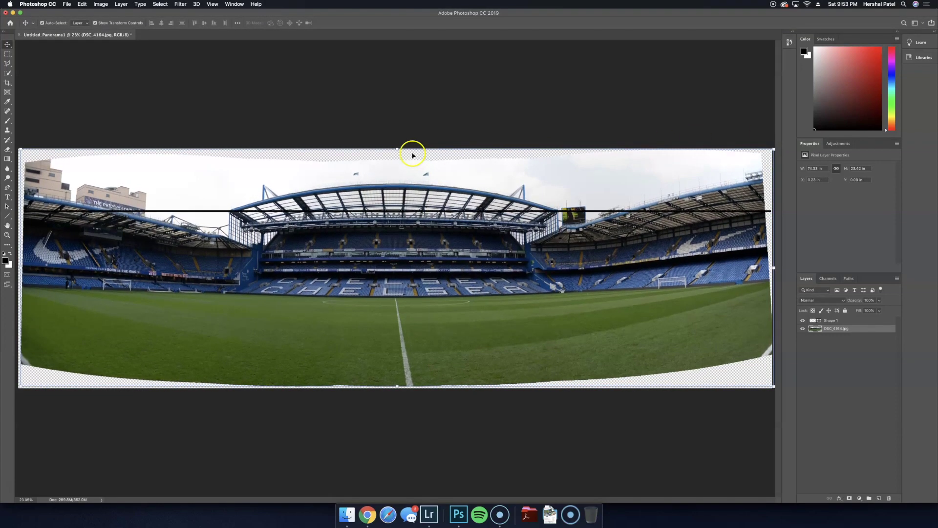
Crop the top, bottom, left and right edges past the transparent areas, to about 72.2 × 18.86 in.
left_click(7, 82)
left_click_drag(393, 148, 394, 155)
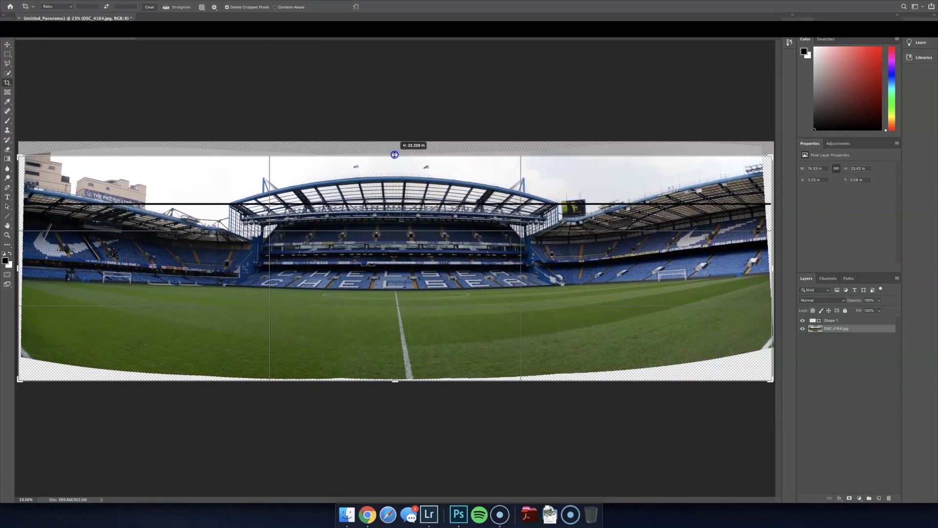
left_click_drag(395, 380, 398, 363)
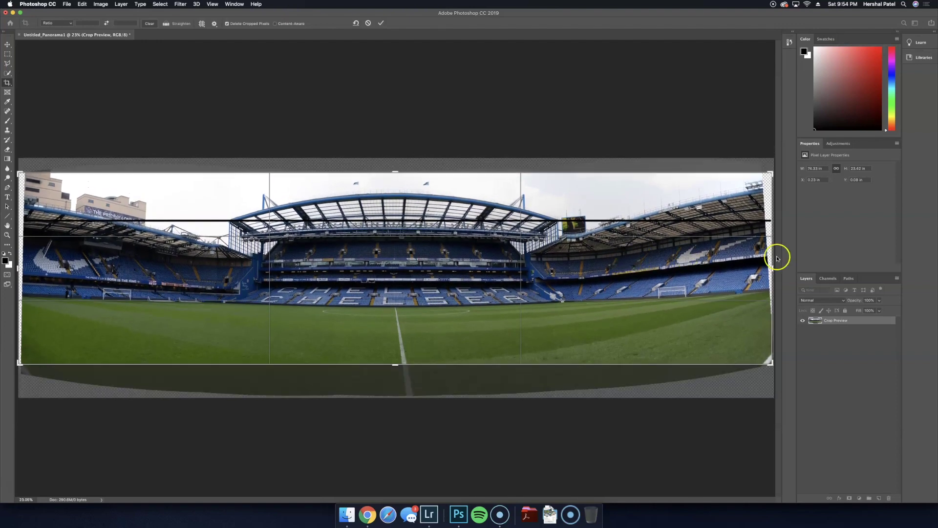
left_click_drag(770, 266, 771, 269)
left_click_drag(21, 267, 27, 266)
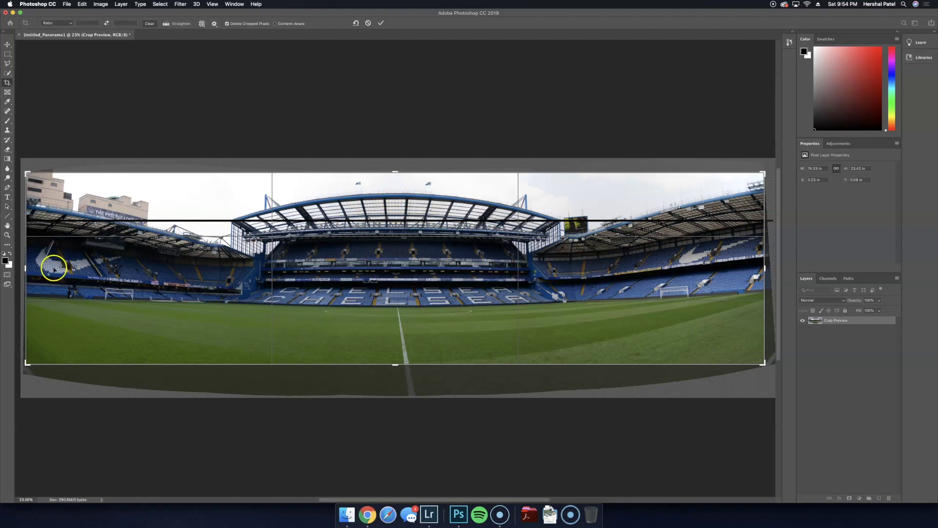
left_click_drag(27, 265, 27, 268)
left_click_drag(25, 264, 28, 267)
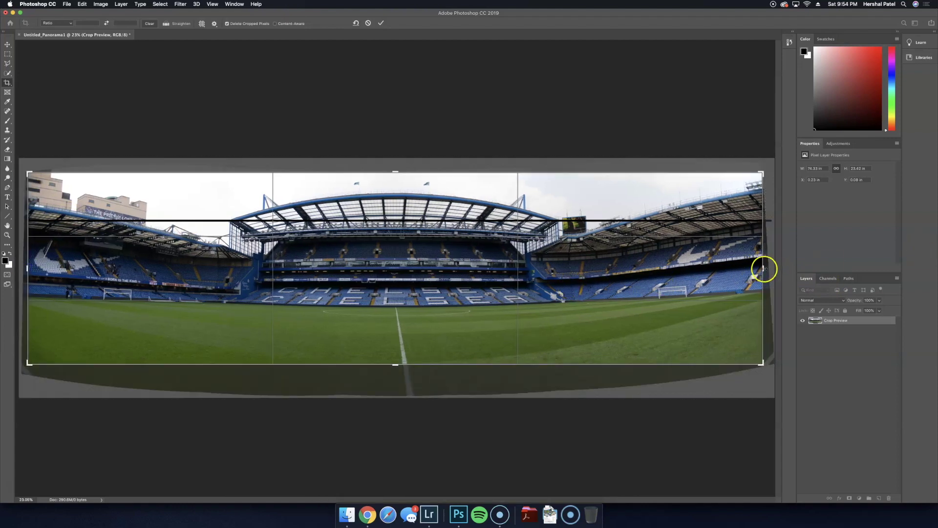
left_click_drag(762, 267, 761, 268)
left_click(618, 277)
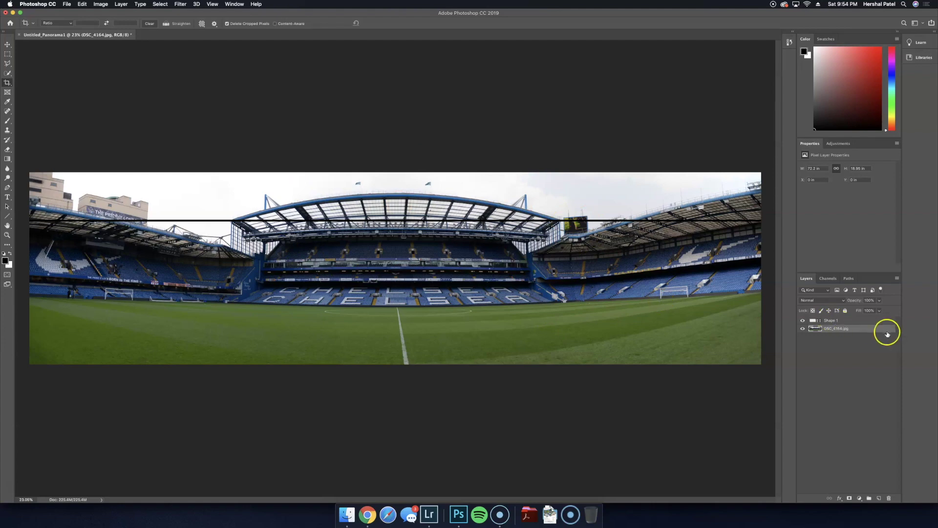
Delete the Shape 1 guide-line layer and bring the panorama into Lightroom Classic's Library.
left_click(834, 320)
key("Delete")
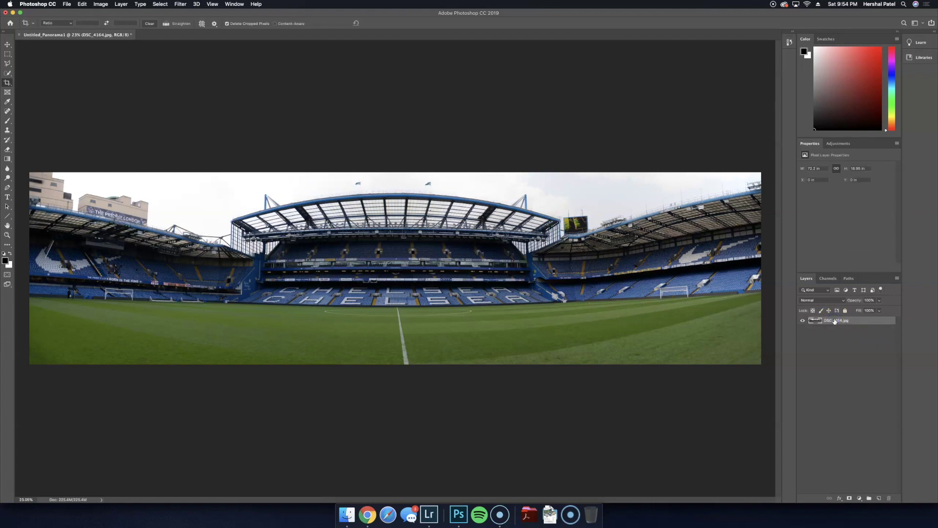
left_click(286, 176)
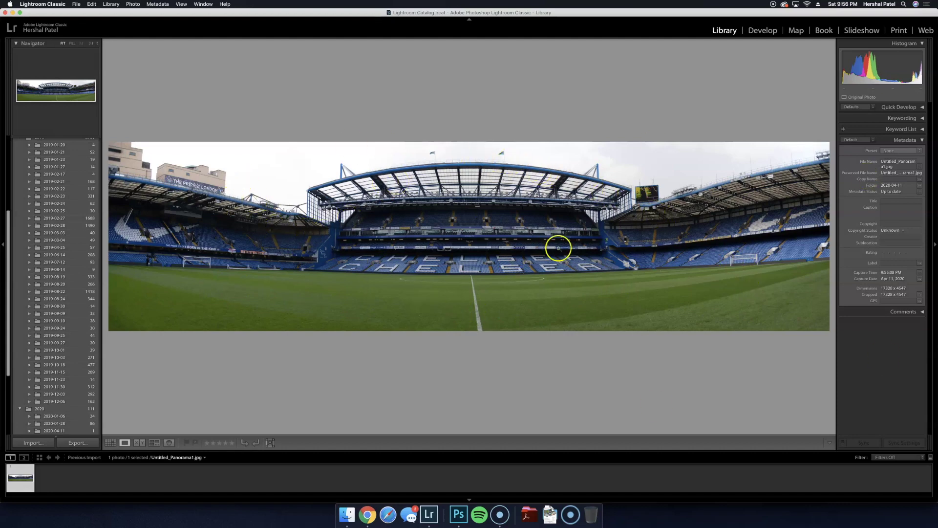
In Develop, set Highlights -100, Shadows +100, Exposure +1.00, Vibrance +79 and Dehaze +72.
left_click(762, 31)
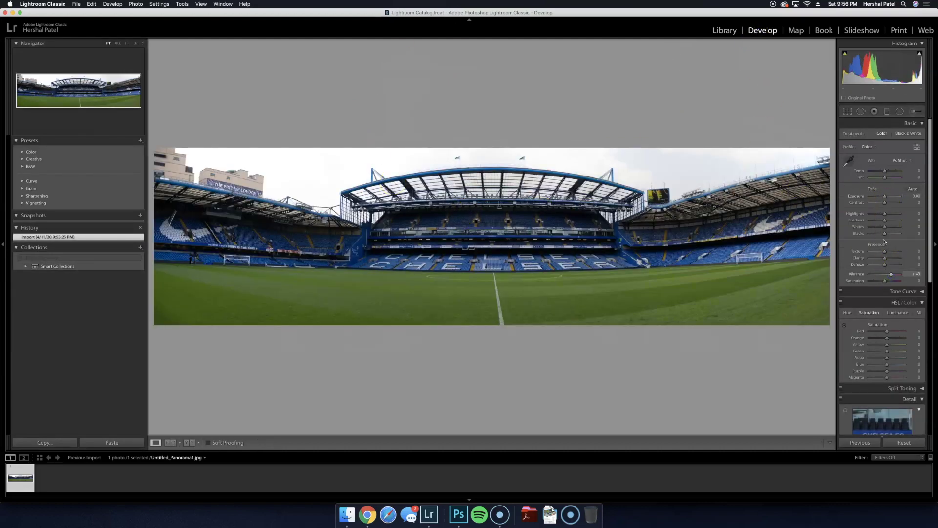
left_click_drag(885, 214, 914, 222)
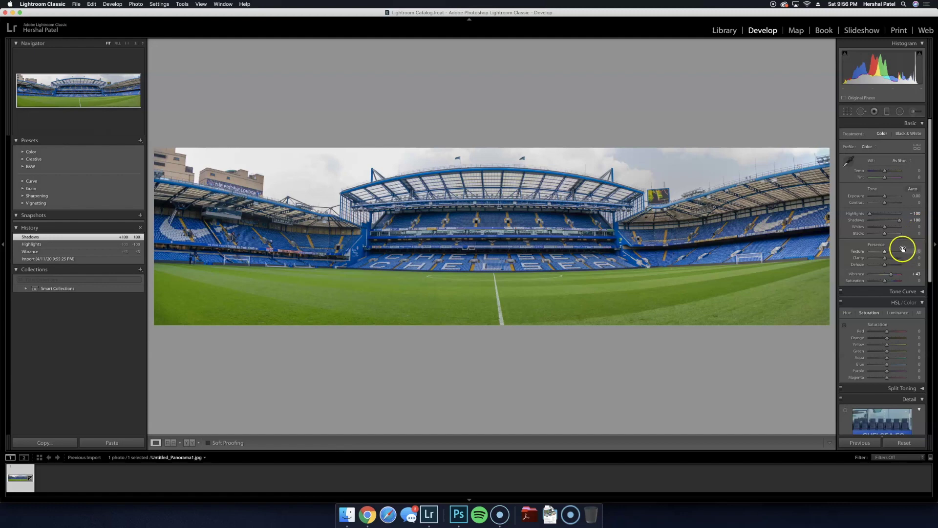
left_click_drag(877, 195, 886, 196)
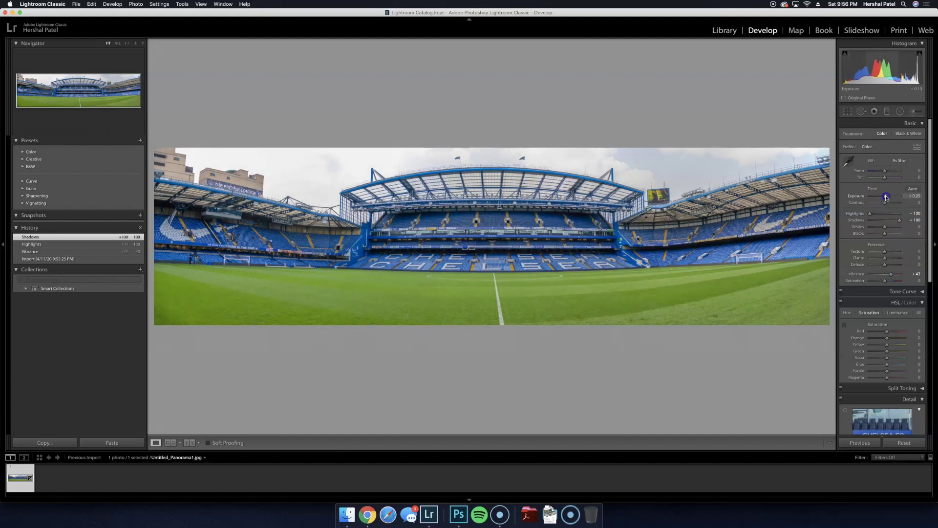
mouse_move(891, 274)
left_mouse_down()
mouse_move(903, 278)
mouse_move(889, 256)
mouse_move(895, 265)
left_mouse_up()
left_click_drag(884, 195, 887, 196)
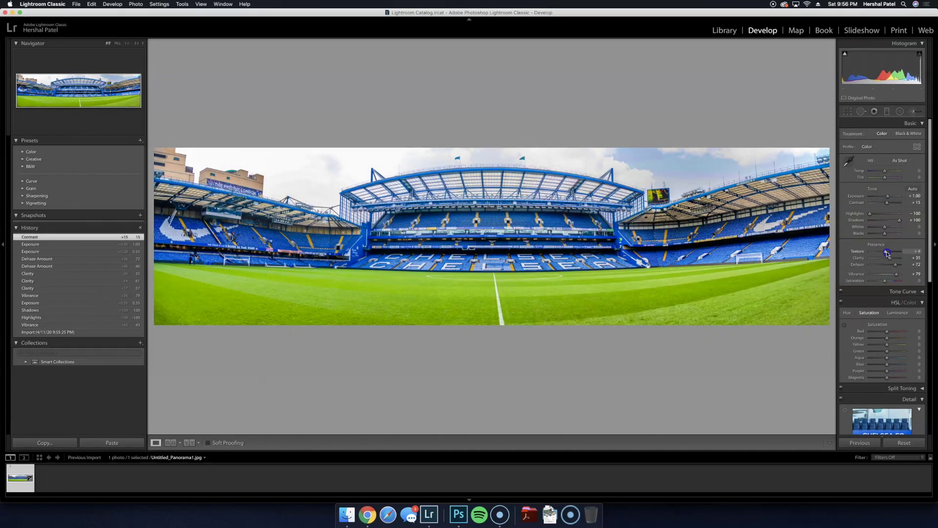
scroll(841, 67, "down", 5)
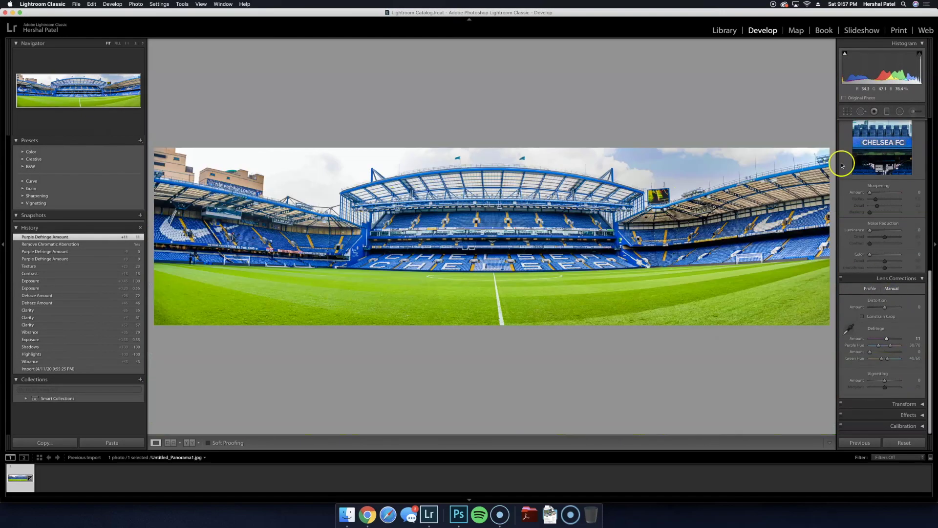
scroll(859, 161, "up", 10)
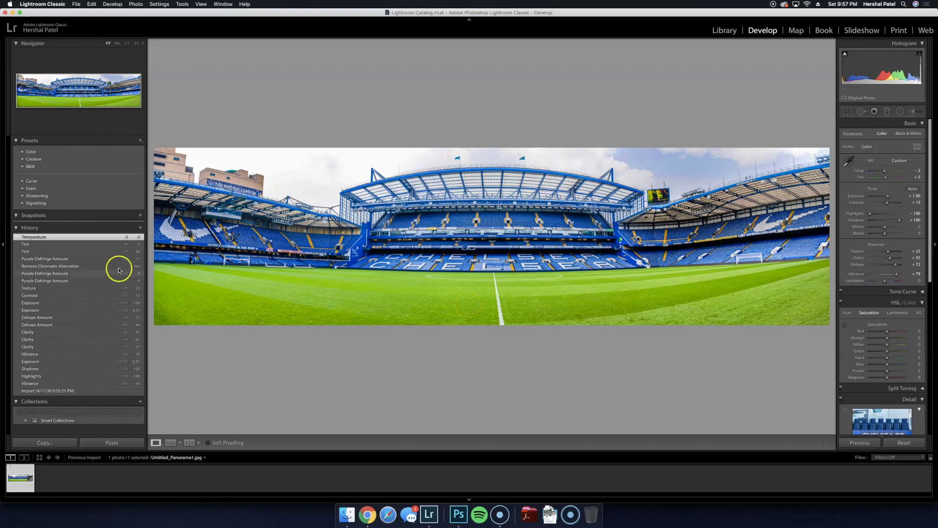
left_click(225, 234)
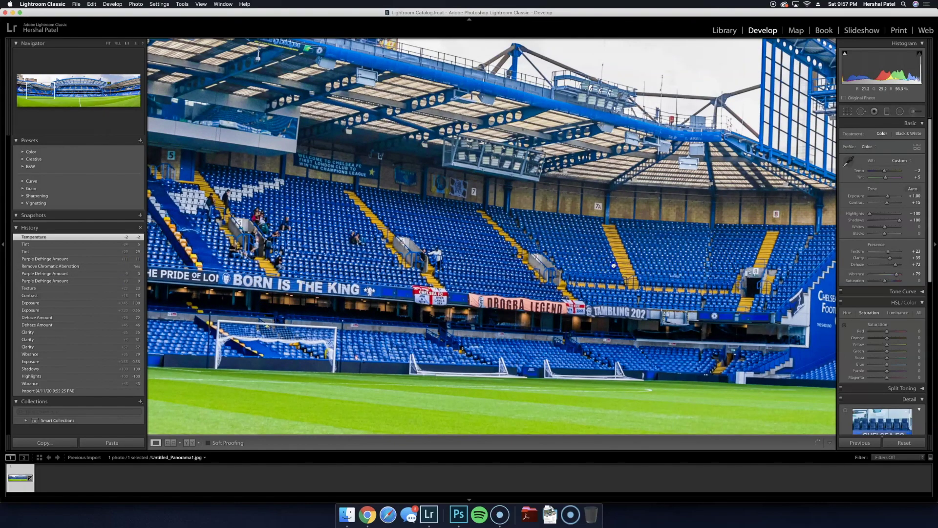
left_click_drag(335, 272, 322, 252)
left_click_drag(687, 223, 584, 220)
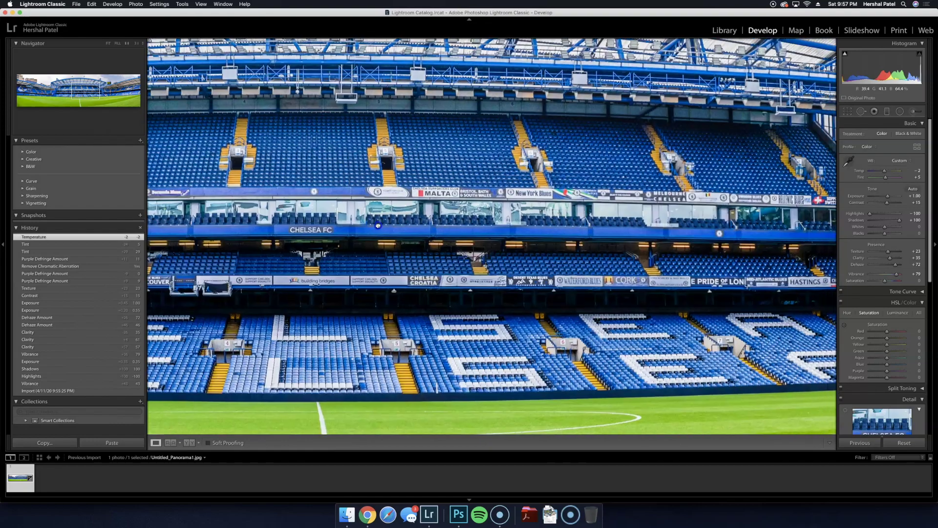
left_click_drag(690, 217, 201, 248)
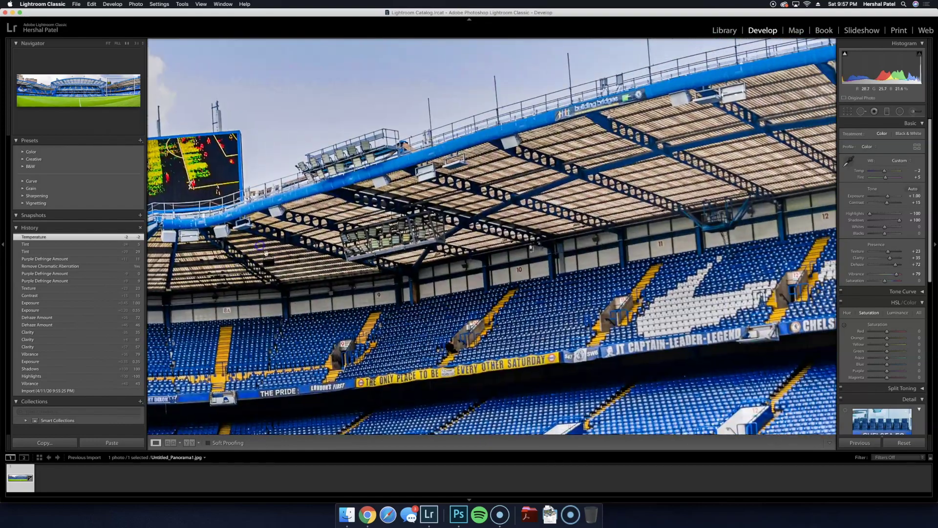
left_click_drag(779, 73, 469, 248)
left_click(469, 248)
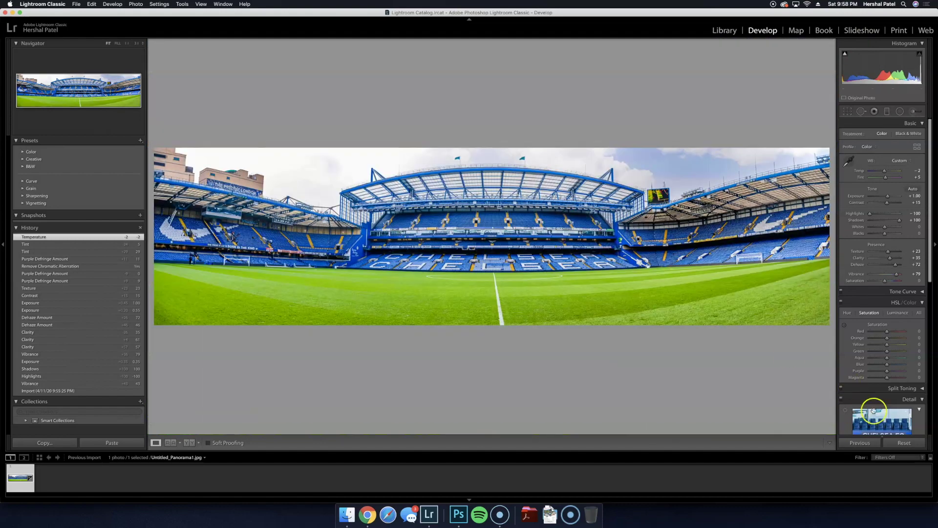
left_click(897, 443)
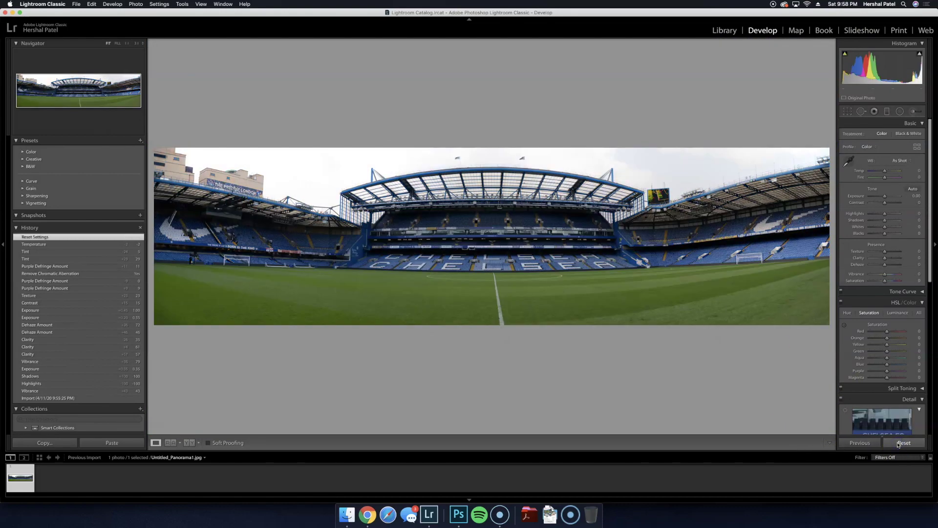
key("super+z")
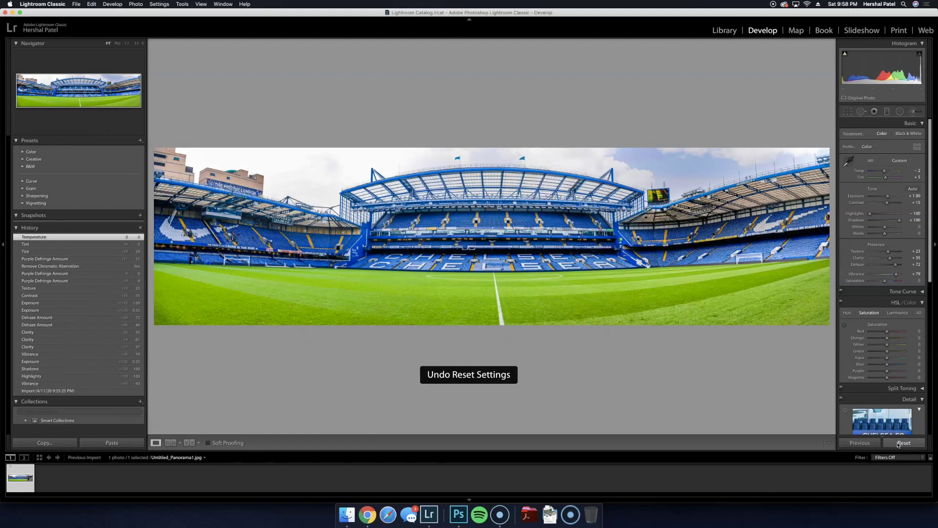
left_click(897, 443)
key("super+z")
left_click(367, 375)
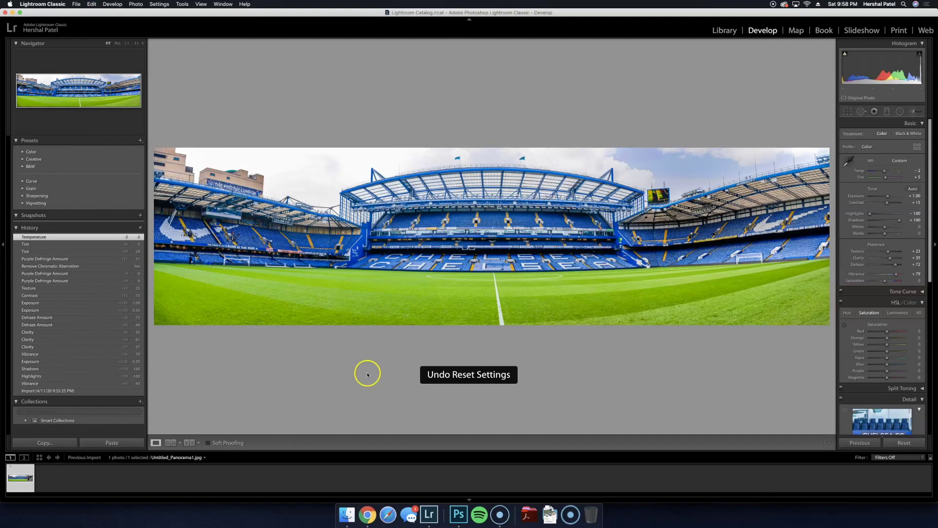